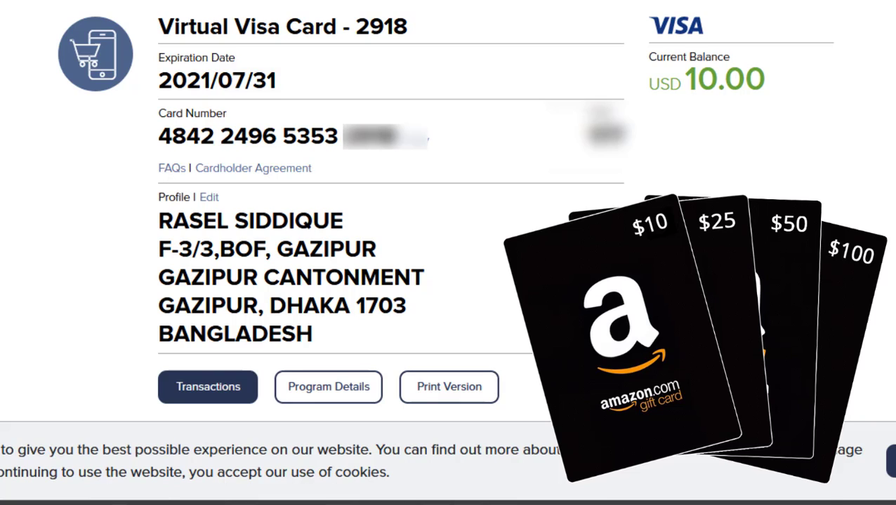
pyautogui.rightClick(443, 58)
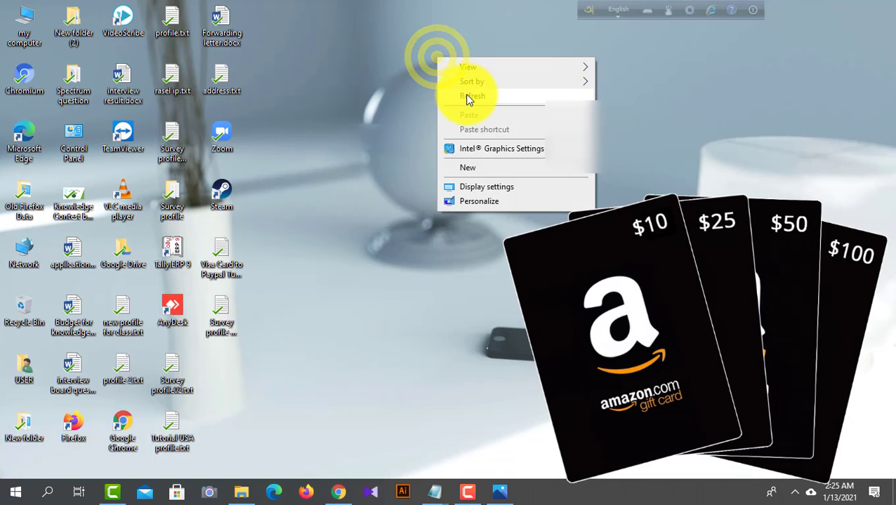
pyautogui.click(465, 94)
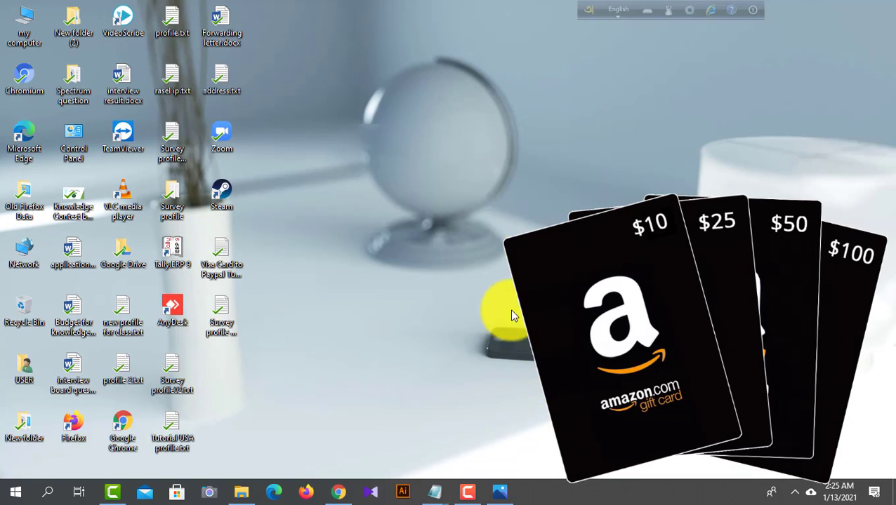
# - Switch to Photos and view the Amazon gift card picture and the virtual Visa card screenshot, leaving the desktop clear
pyautogui.click(499, 492)
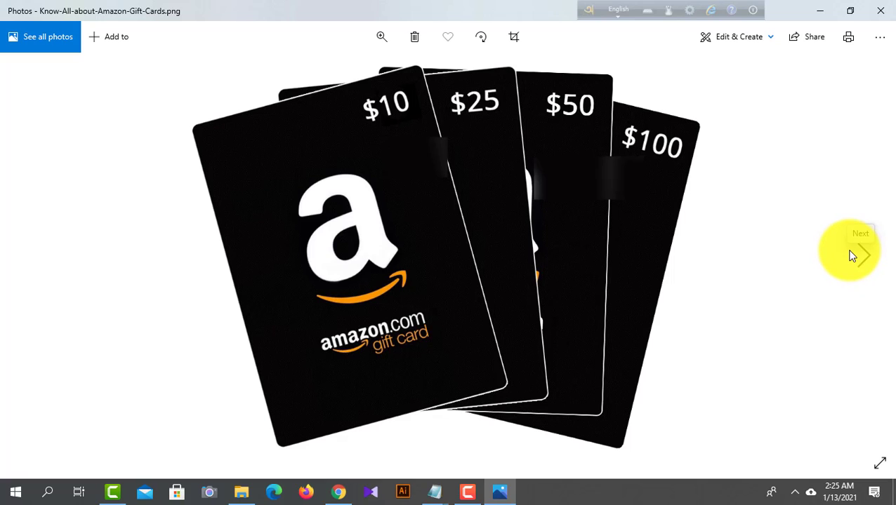
pyautogui.click(851, 255)
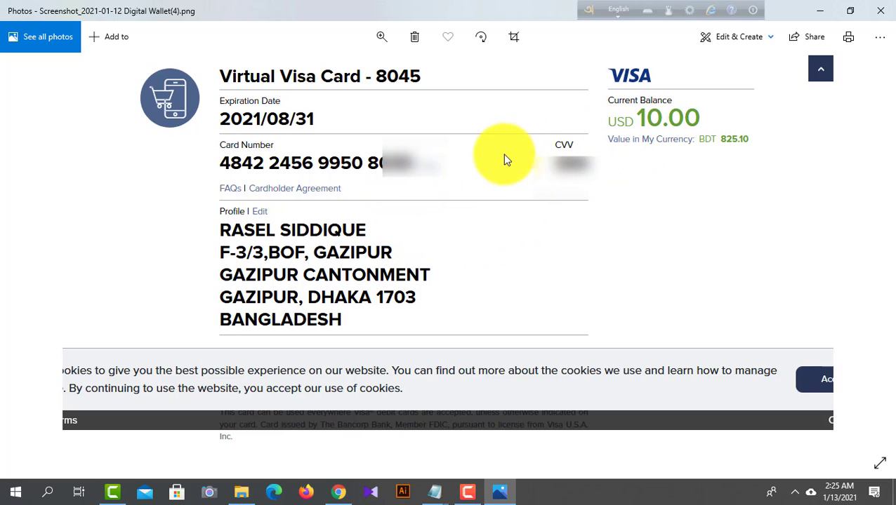
pyautogui.click(826, 13)
pyautogui.rightClick(529, 103)
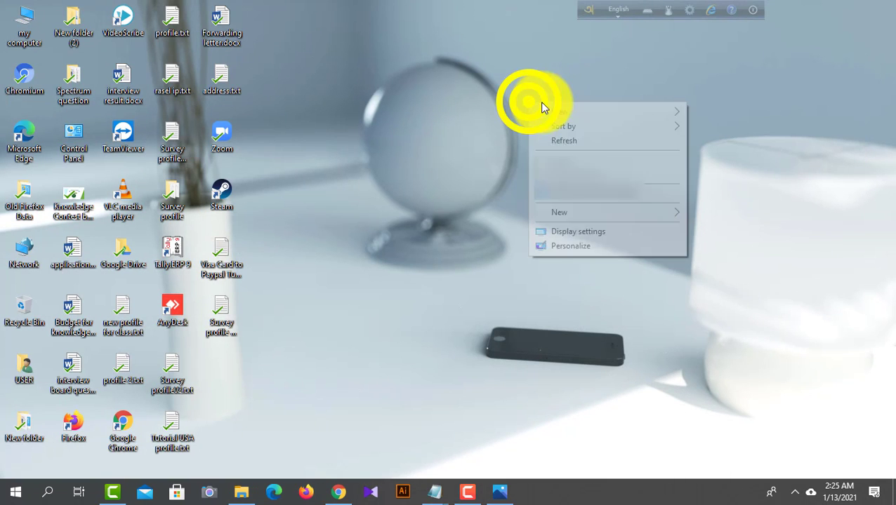
pyautogui.click(589, 143)
pyautogui.rightClick(494, 85)
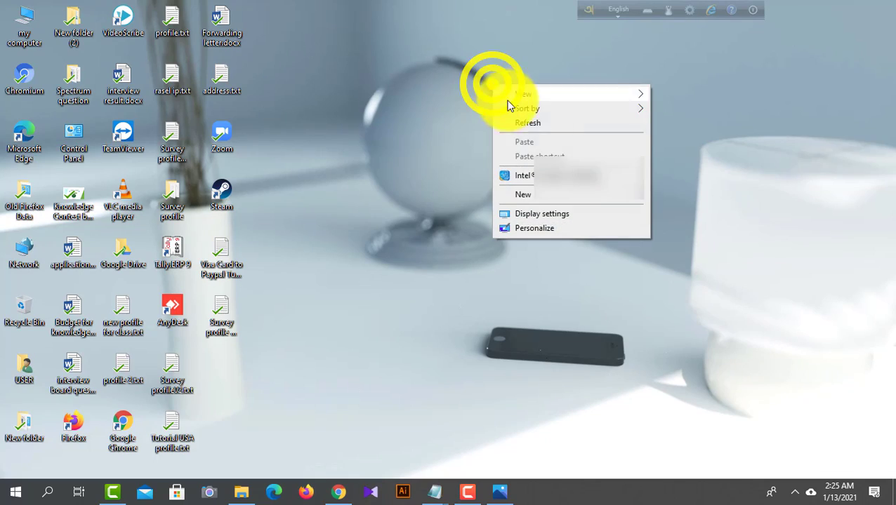
pyautogui.click(532, 123)
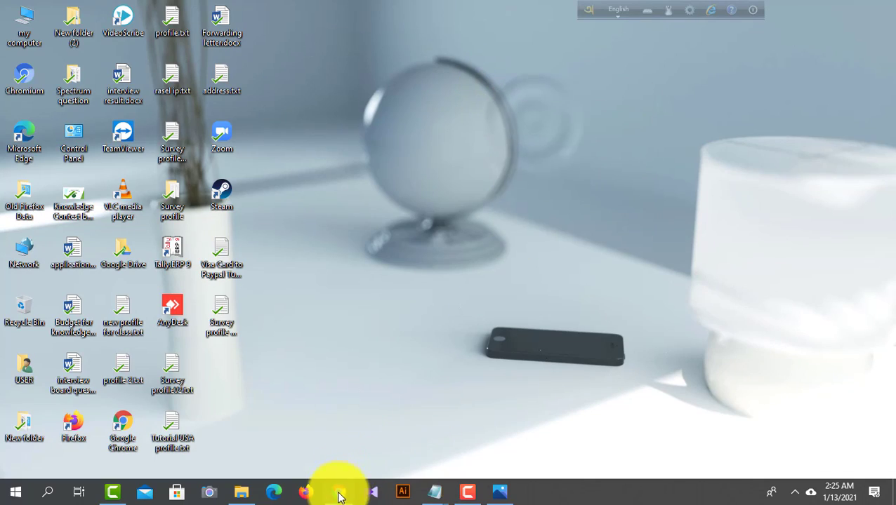
# - Switch to Chrome and look through the uploaded videos of the Knowledge Academy in Bangladesh YouTube channel
pyautogui.click(337, 493)
pyautogui.click(233, 11)
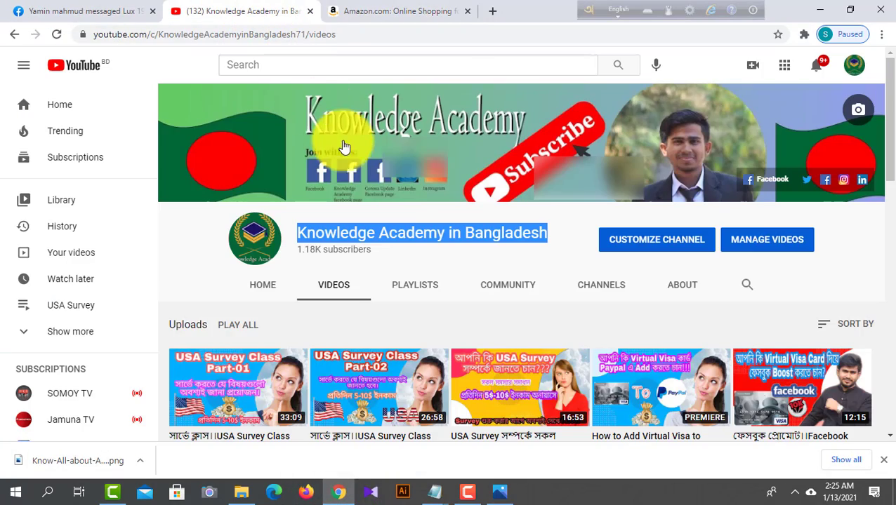
pyautogui.scroll(-3, 408, 208)
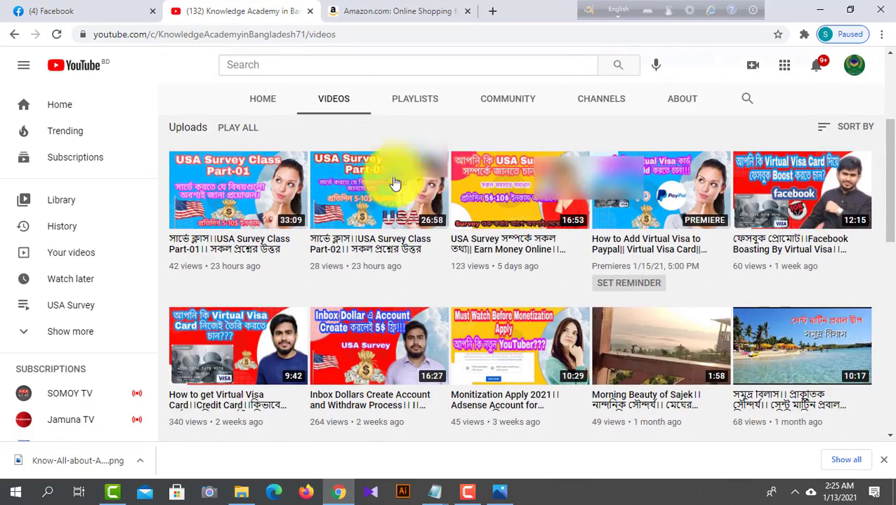
pyautogui.scroll(-2, 457, 255)
pyautogui.scroll(-2, 479, 259)
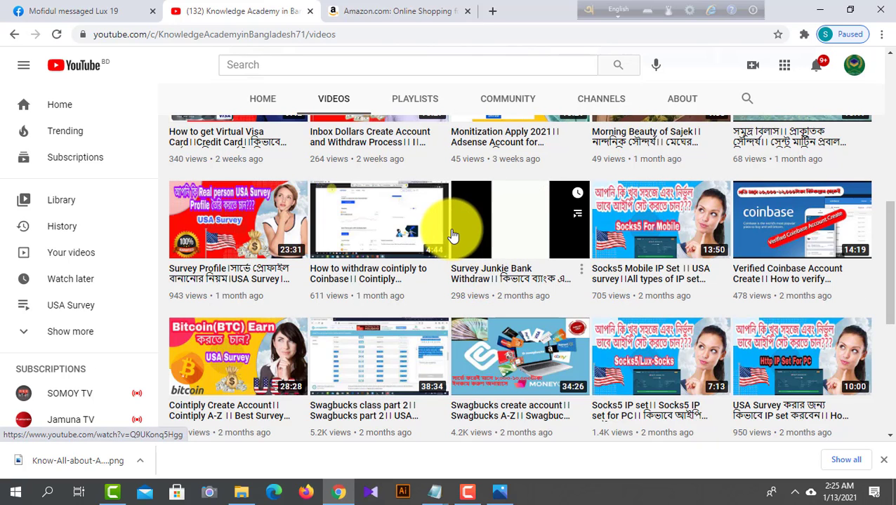
pyautogui.scroll(2, 449, 242)
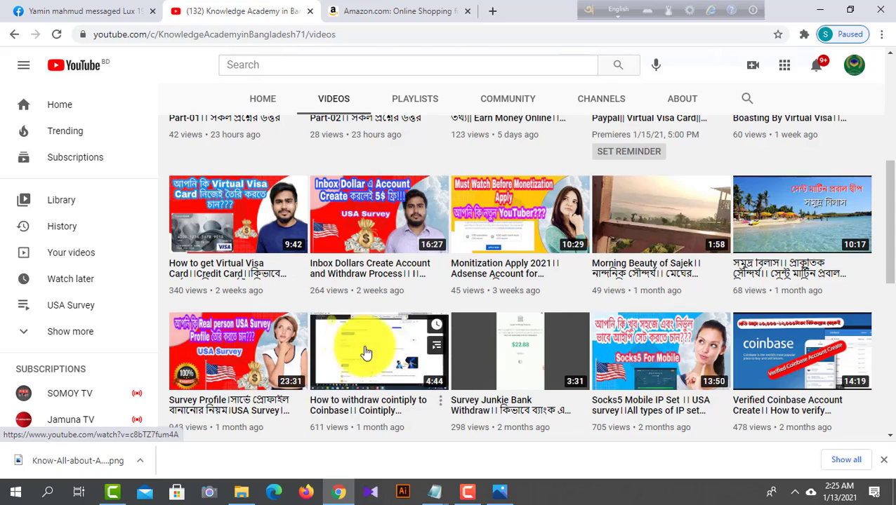
pyautogui.scroll(-2, 312, 256)
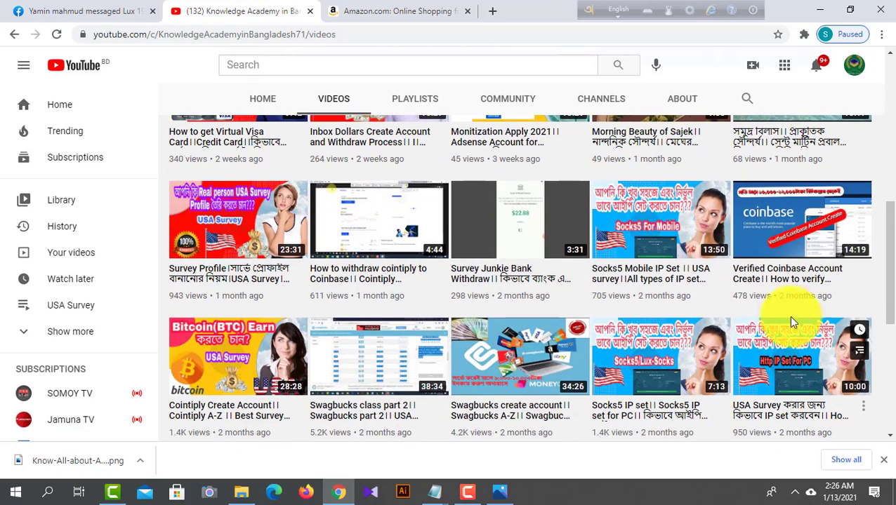
pyautogui.scroll(-1, 647, 338)
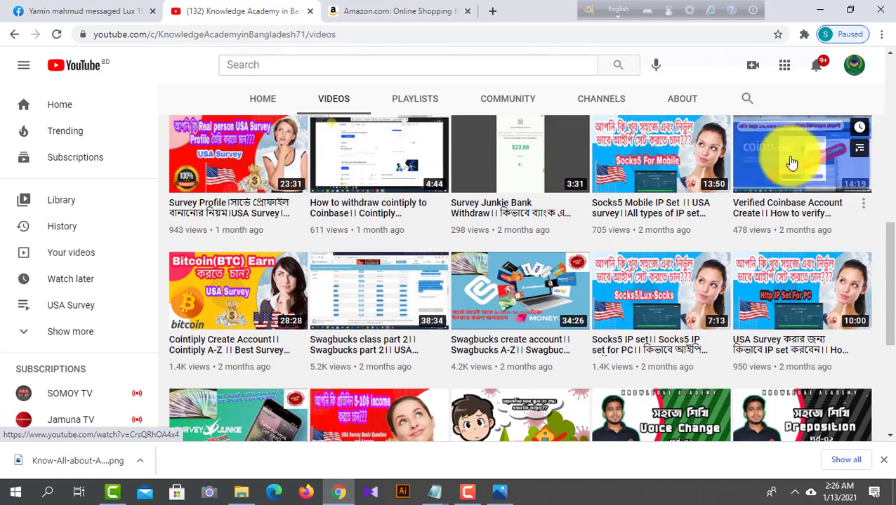
pyautogui.scroll(7, 592, 344)
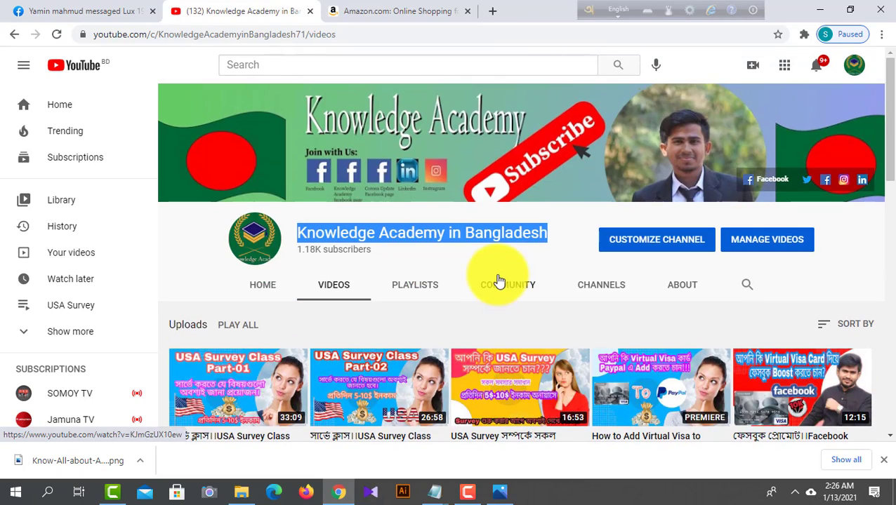
# - Highlight the channel name Knowledge Academy in Bangladesh in the YouTube channel header
pyautogui.click(524, 234)
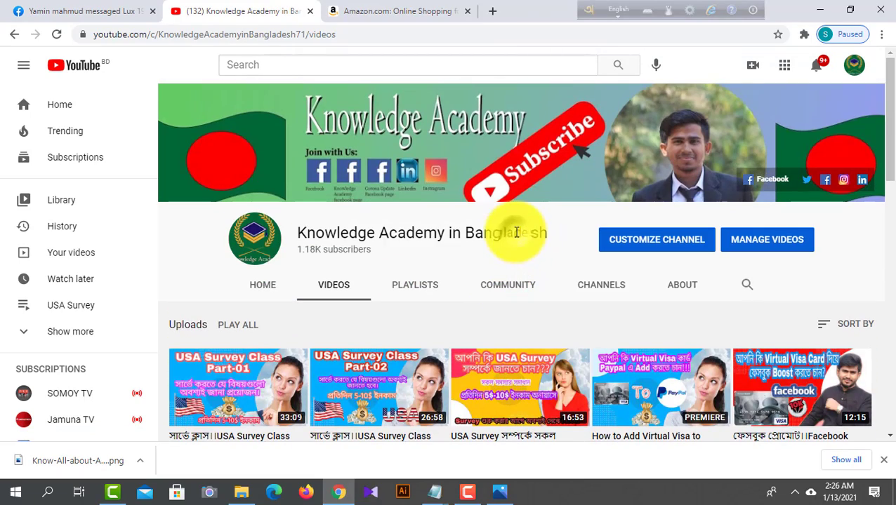
pyautogui.moveTo(550, 236); pyautogui.dragTo(297, 231)
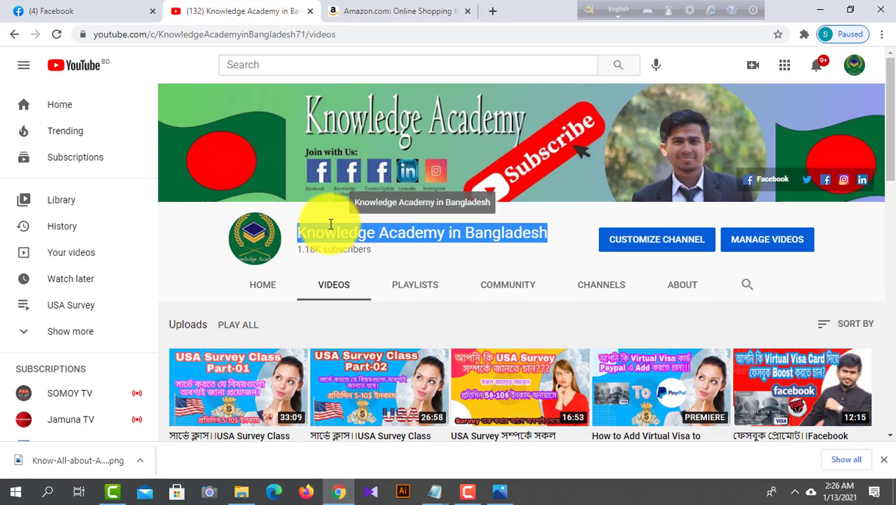
pyautogui.click(325, 219)
# - Go to the open Amazon page and open the wallet under the account's payment settings
pyautogui.click(390, 10)
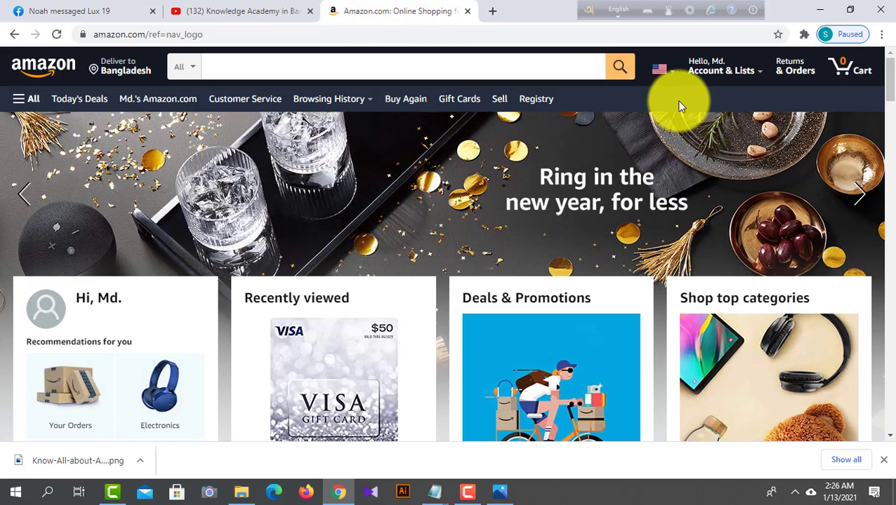
pyautogui.moveTo(713, 79)
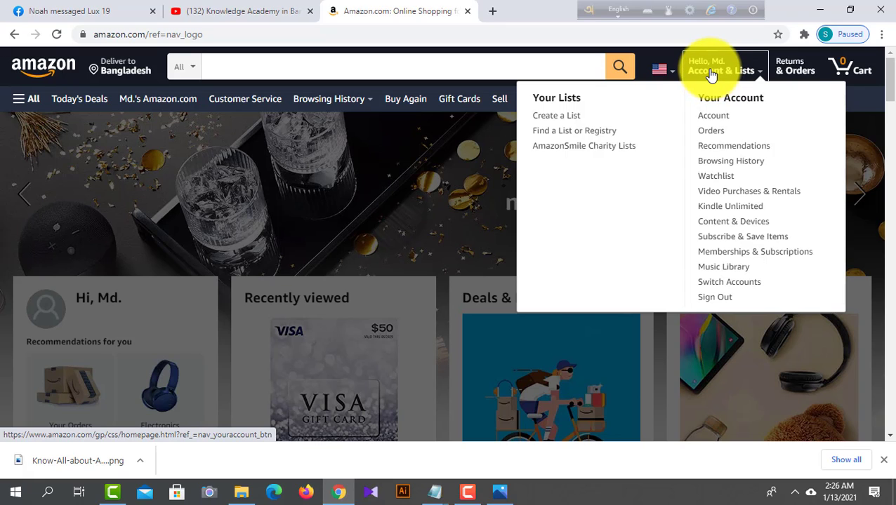
pyautogui.click(711, 75)
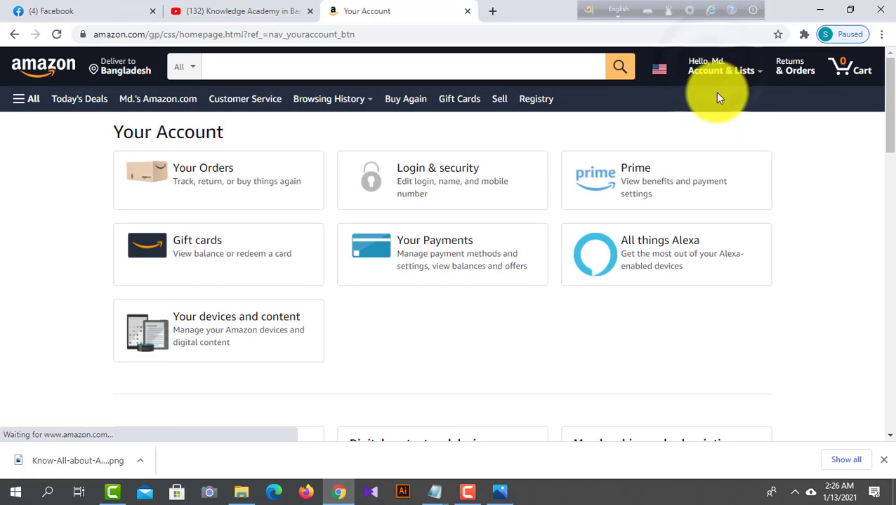
pyautogui.moveTo(704, 73)
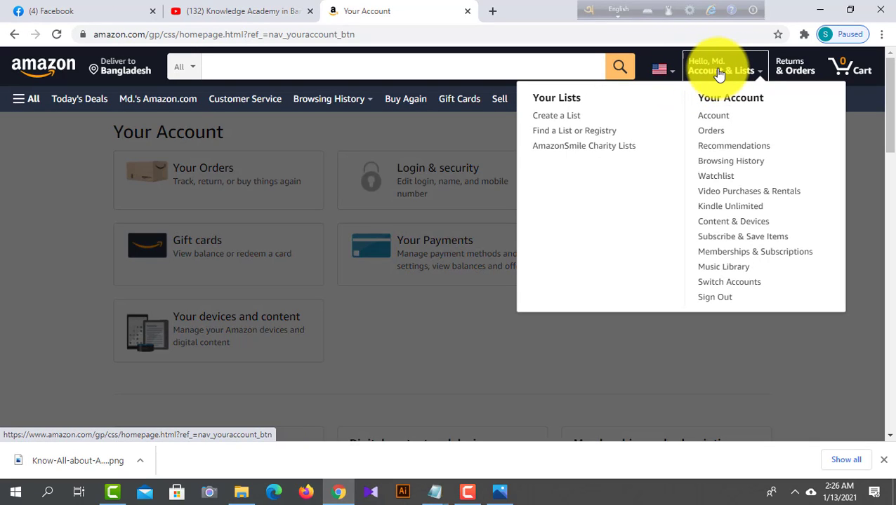
pyautogui.click(718, 66)
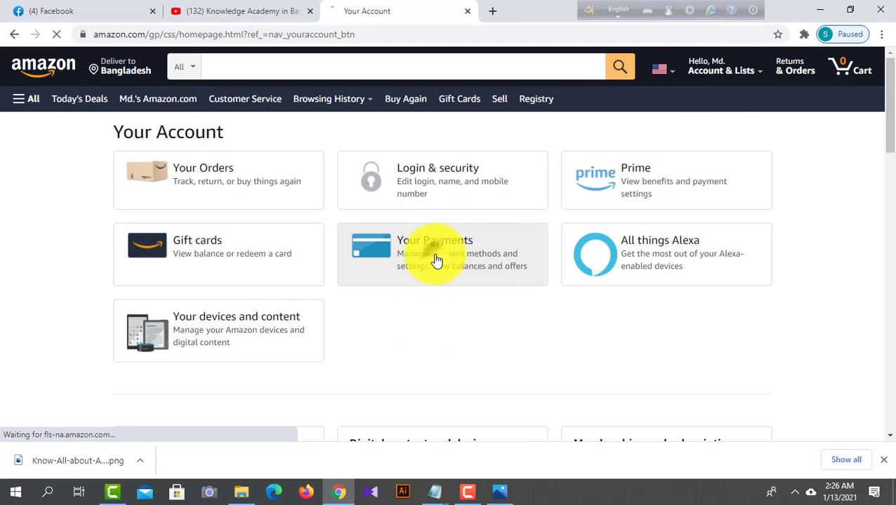
pyautogui.click(436, 260)
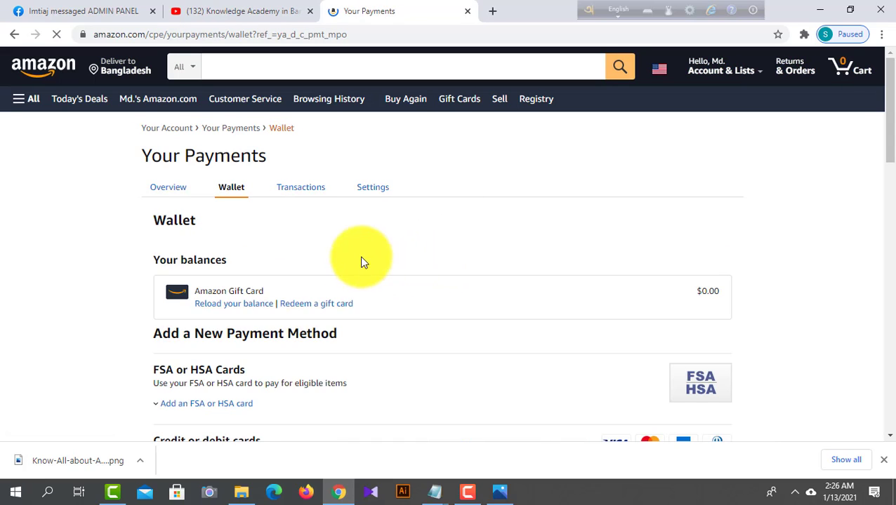
# - Check the Amazon gift card balance in the wallet
pyautogui.scroll(-1, 281, 270)
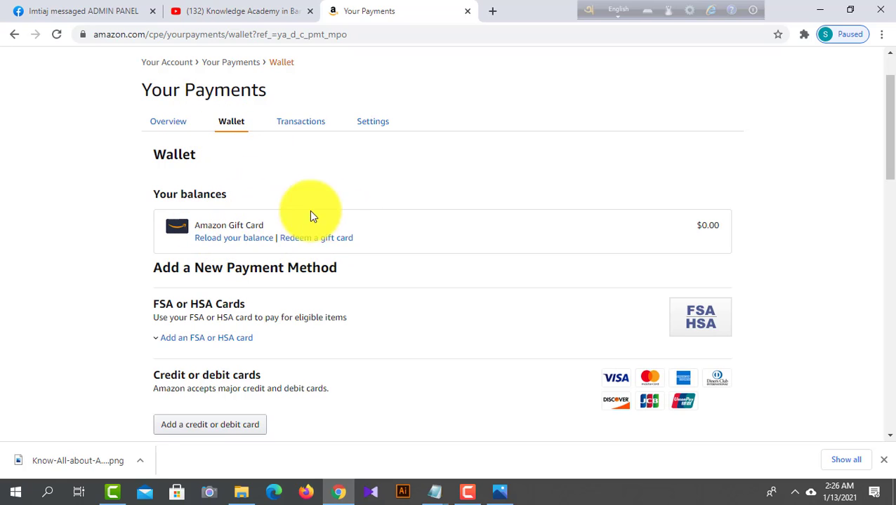
pyautogui.tripleClick(695, 214)
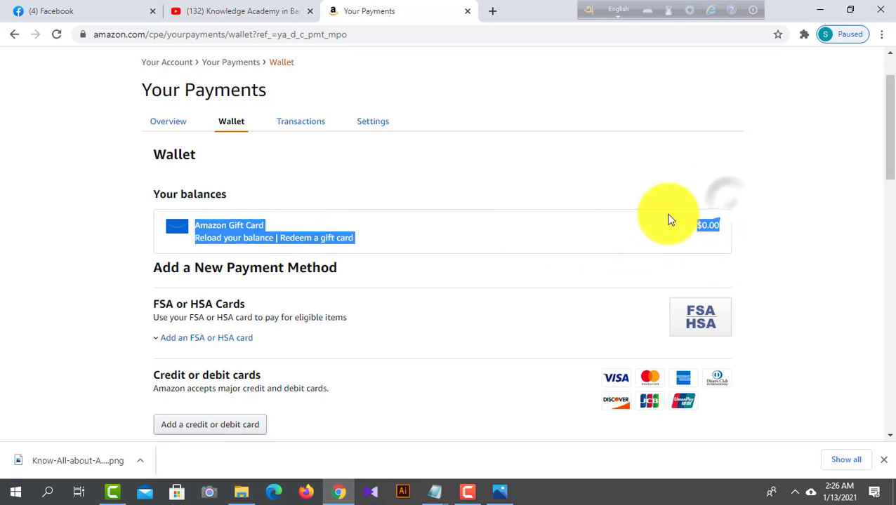
pyautogui.click(707, 202)
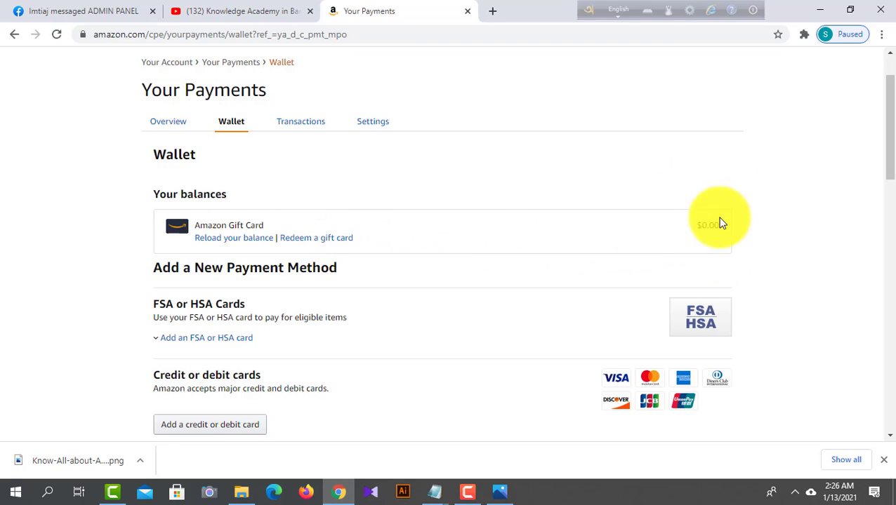
# - Open the gift card redemption page and try applying an empty claim code to the balance
pyautogui.click(329, 245)
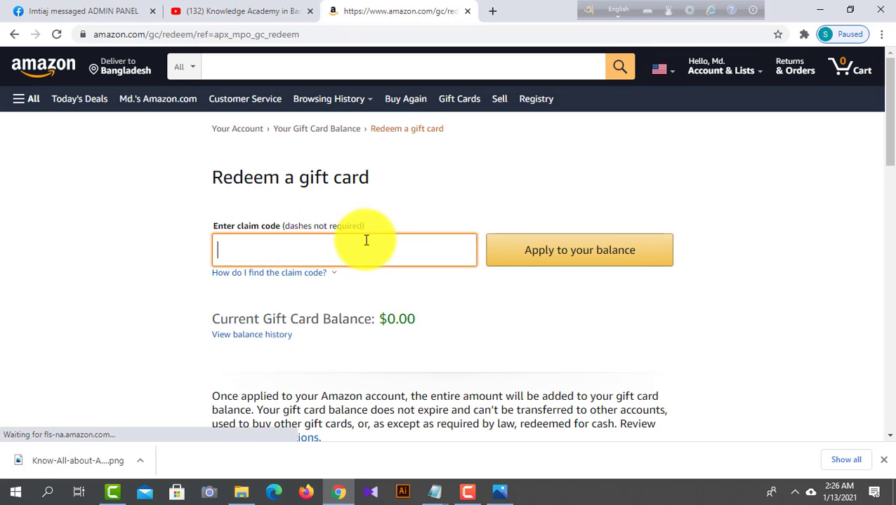
pyautogui.click(271, 249)
pyautogui.click(159, 257)
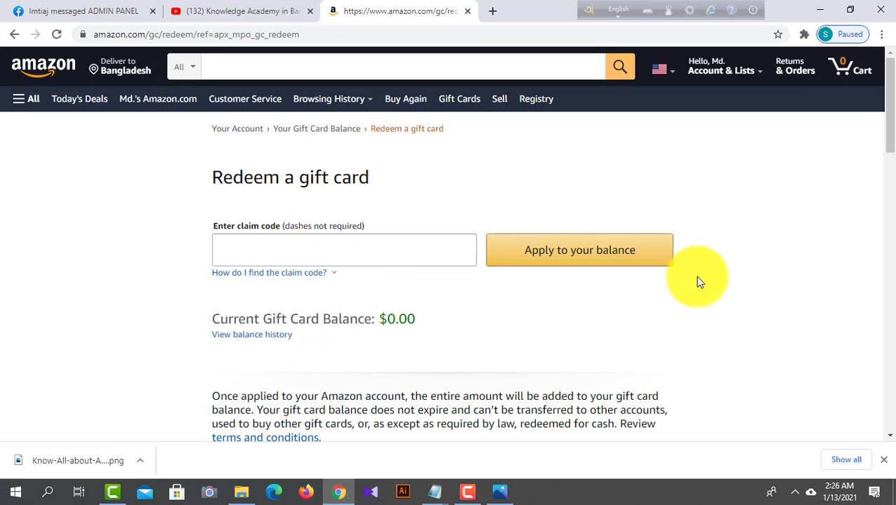
pyautogui.click(605, 260)
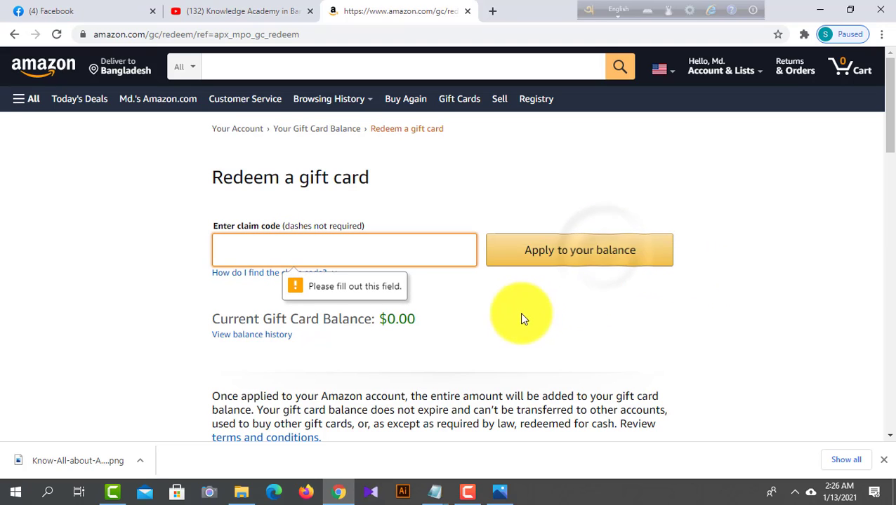
pyautogui.click(501, 309)
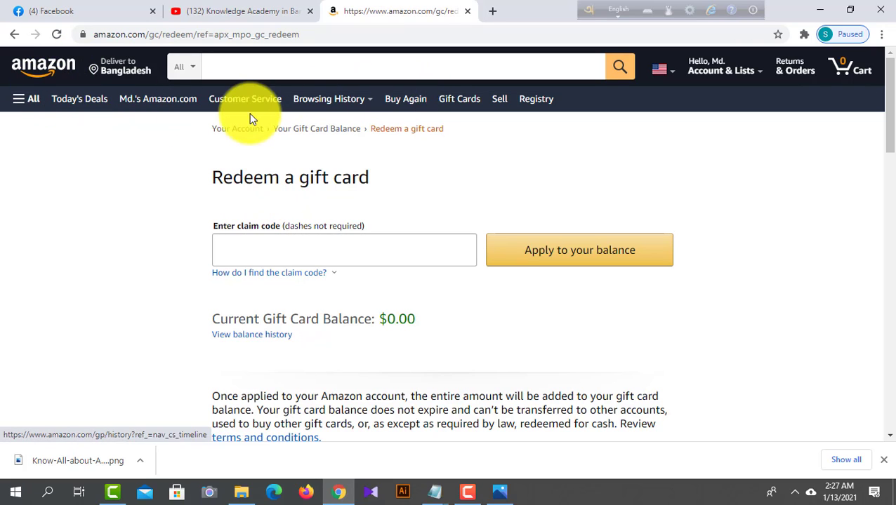
# - Return to the account's payments wallet and look over its balance and payment method sections
pyautogui.click(716, 70)
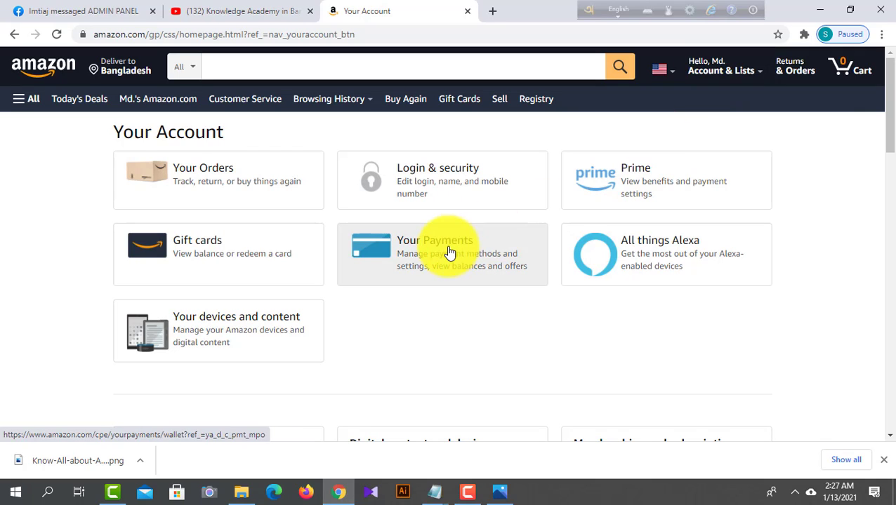
pyautogui.click(448, 252)
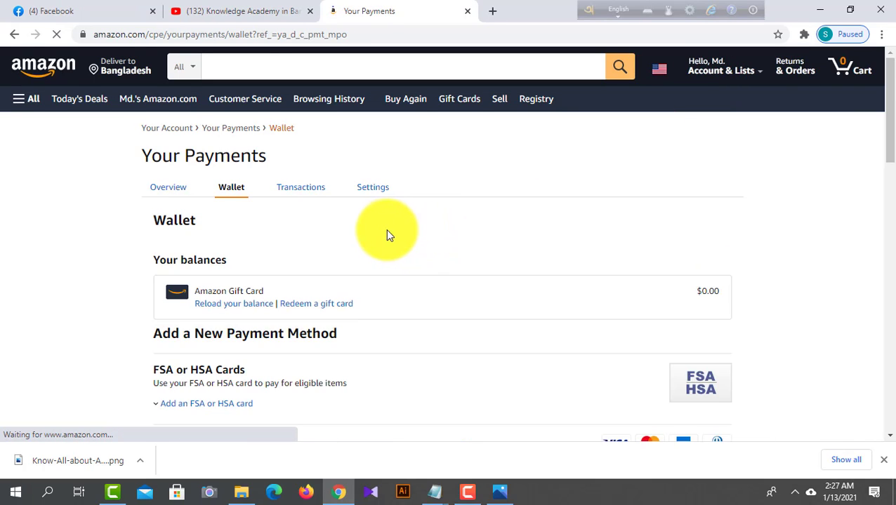
pyautogui.scroll(-2, 417, 244)
pyautogui.scroll(2, 619, 120)
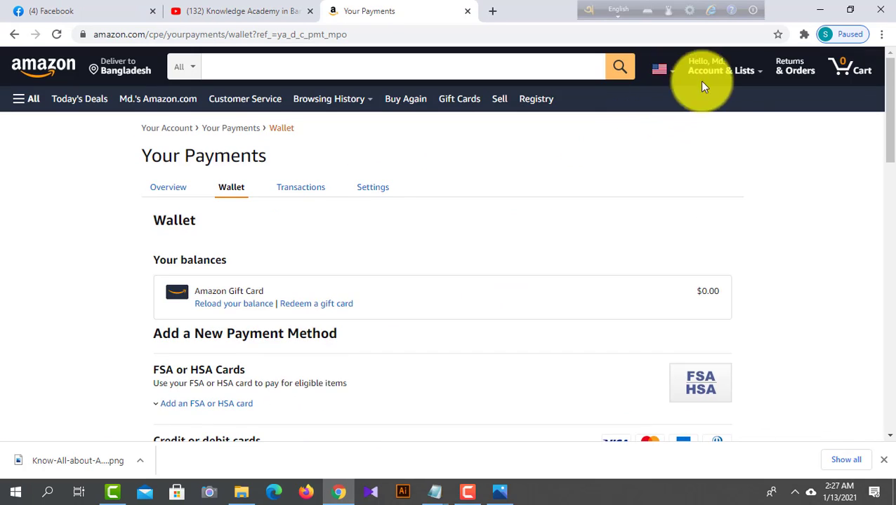
# - Reopen the payments wallet from the account page and open the form for adding a credit or debit card
pyautogui.click(716, 66)
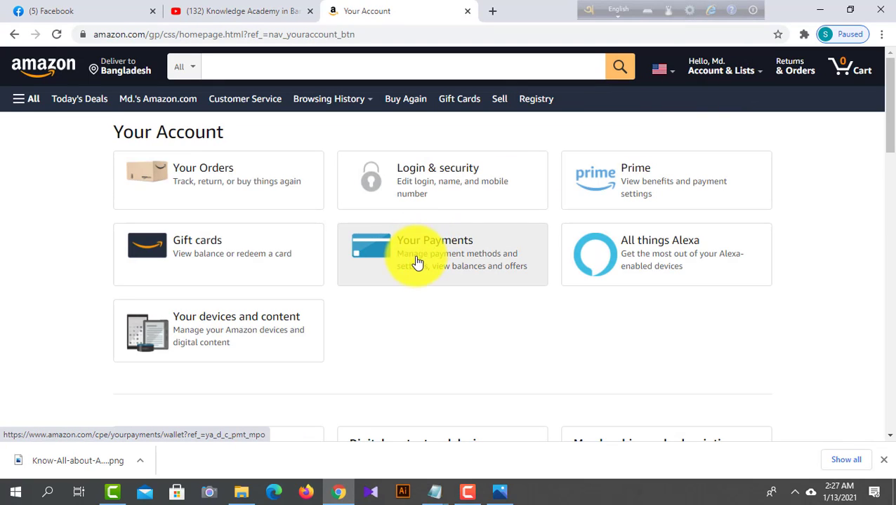
pyautogui.click(461, 257)
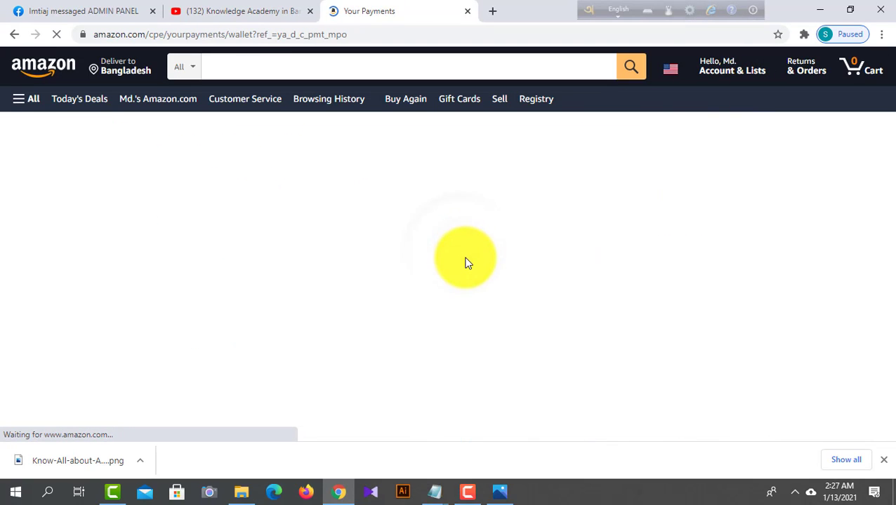
pyautogui.scroll(-5, 466, 278)
pyautogui.scroll(-1, 456, 310)
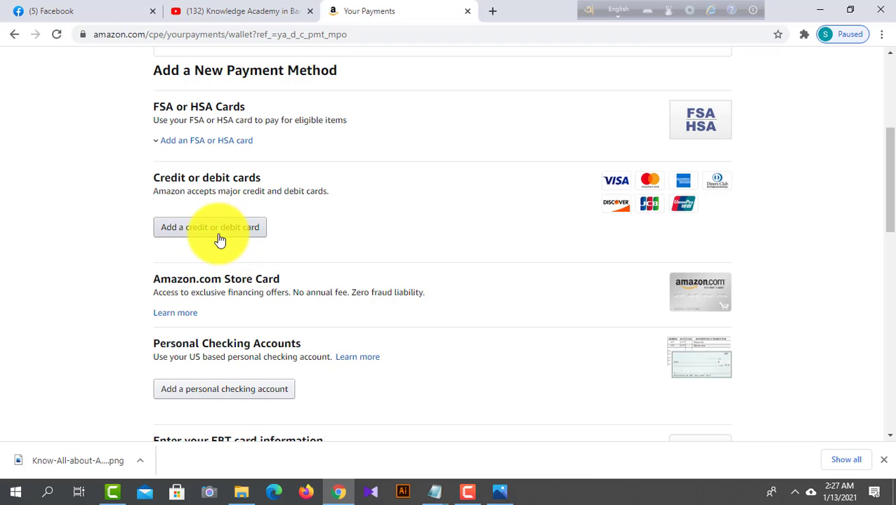
pyautogui.click(217, 237)
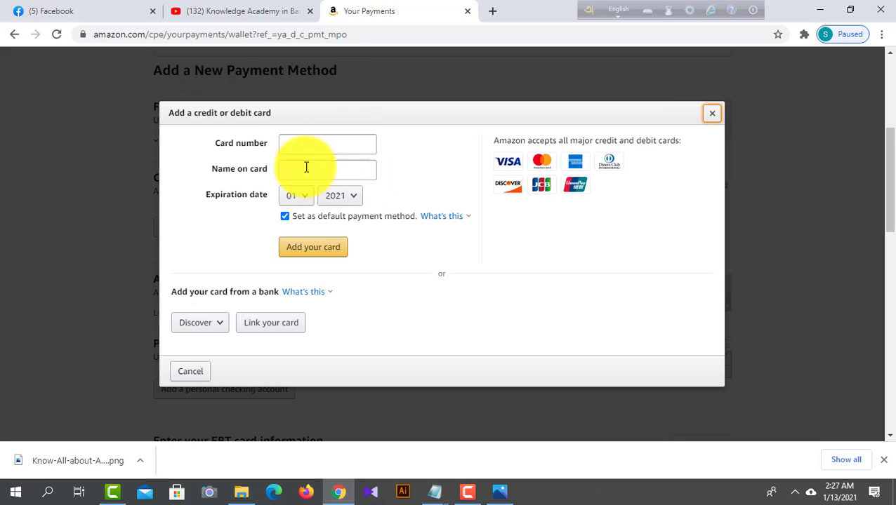
# - Check the virtual Visa card details in the Photos screenshot, then return to the Amazon wallet and close the empty card form
pyautogui.click(499, 492)
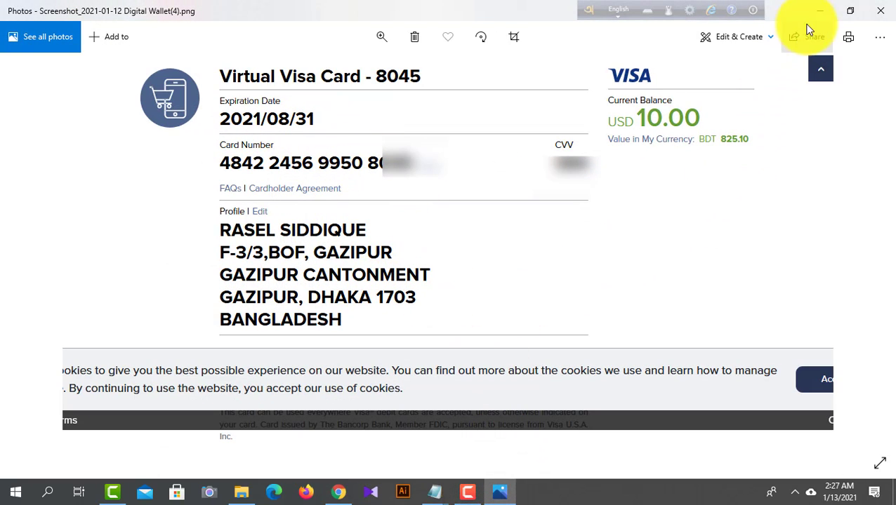
pyautogui.click(824, 11)
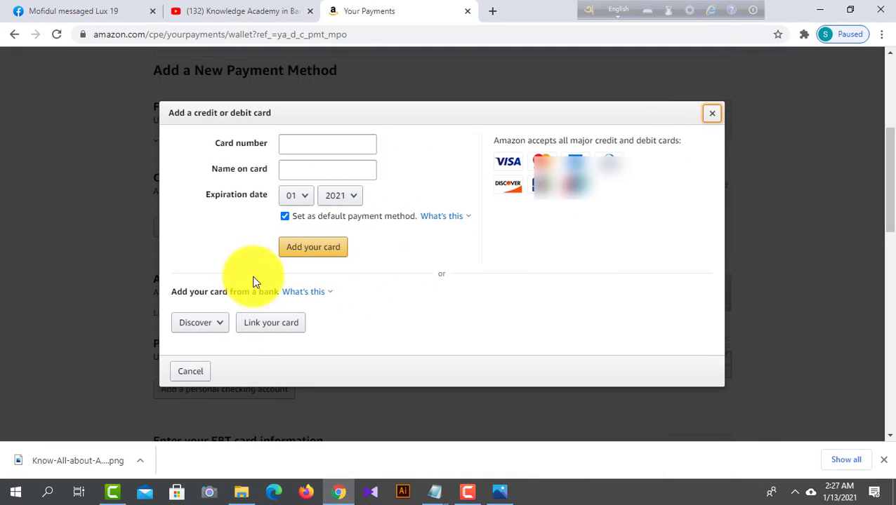
pyautogui.click(711, 118)
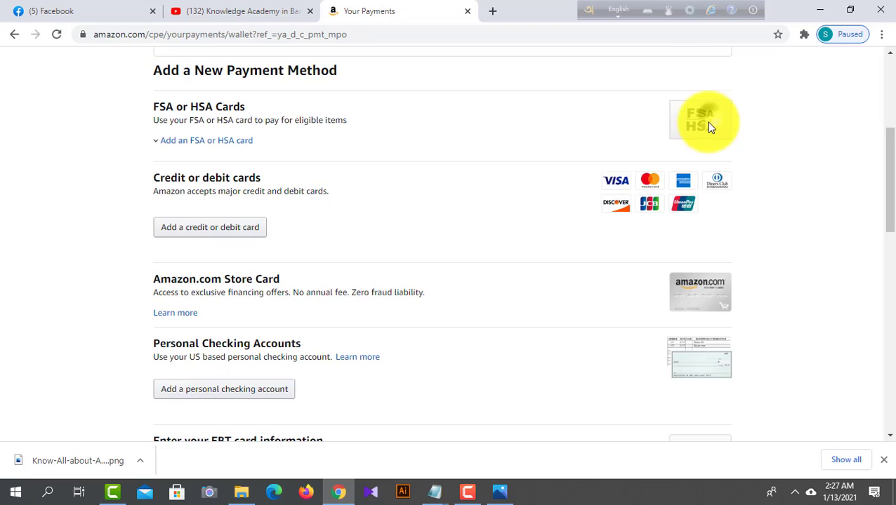
pyautogui.scroll(4, 457, 196)
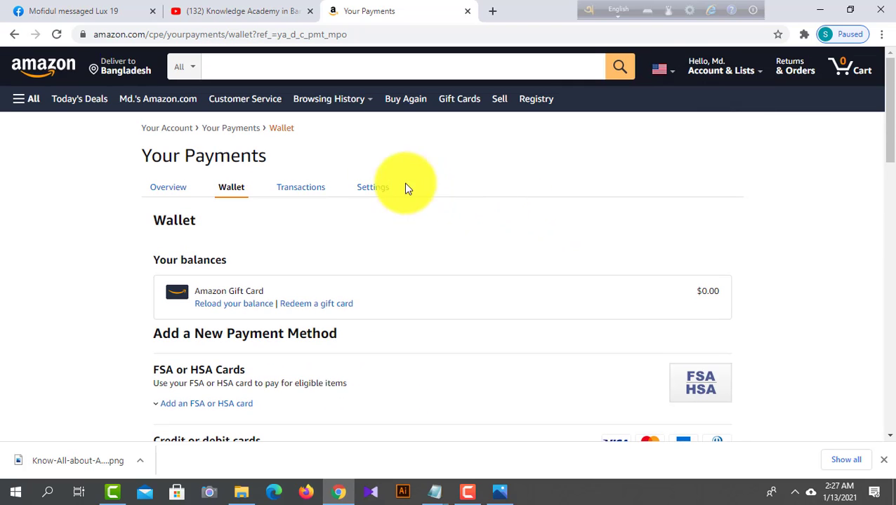
# - View the uploaded videos on the Knowledge Academy in Bangladesh YouTube channel, then return to the Amazon wallet page
pyautogui.click(263, 12)
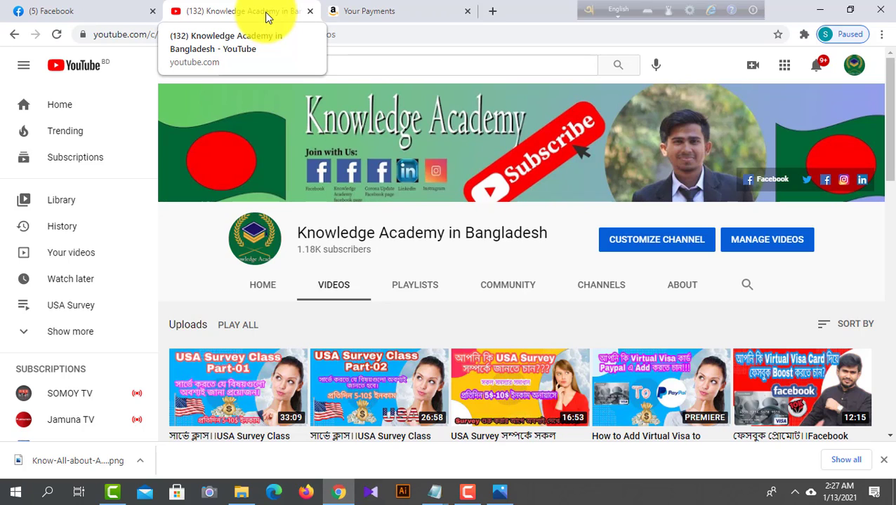
pyautogui.click(394, 12)
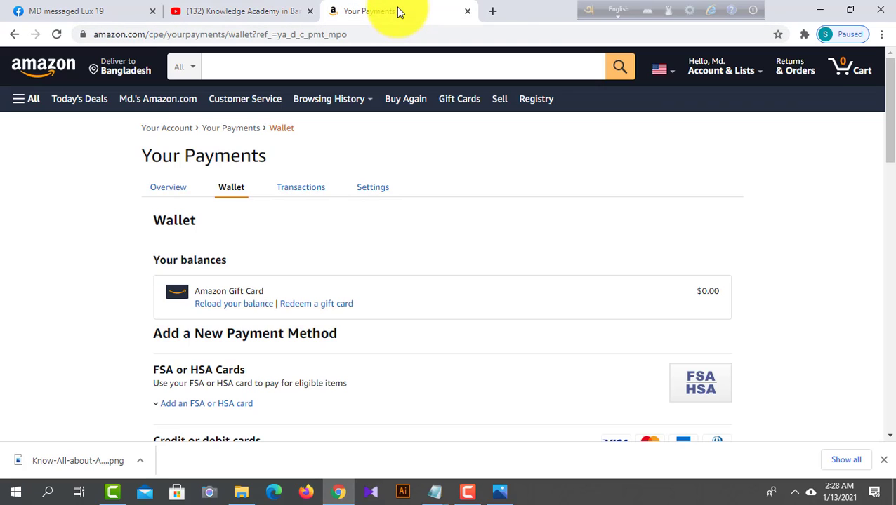
# - Minimize the browser window and refresh the Windows desktop
pyautogui.click(820, 10)
pyautogui.rightClick(452, 107)
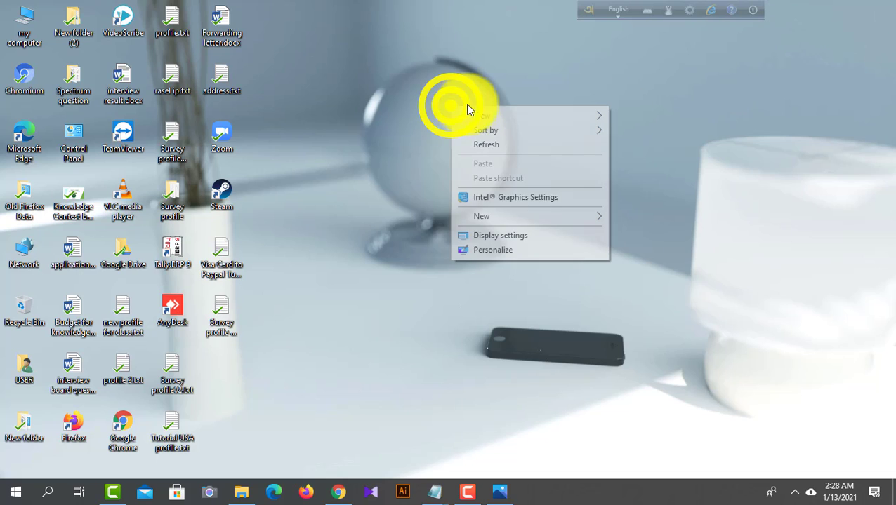
pyautogui.click(483, 145)
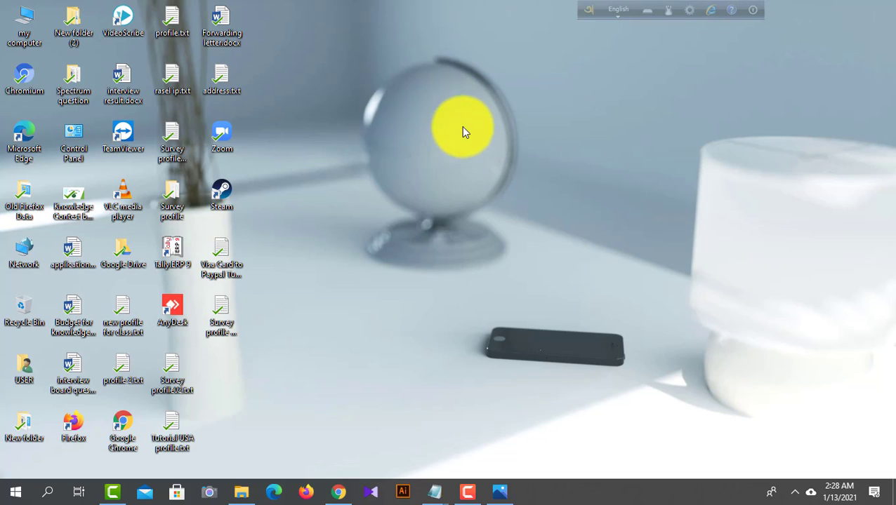